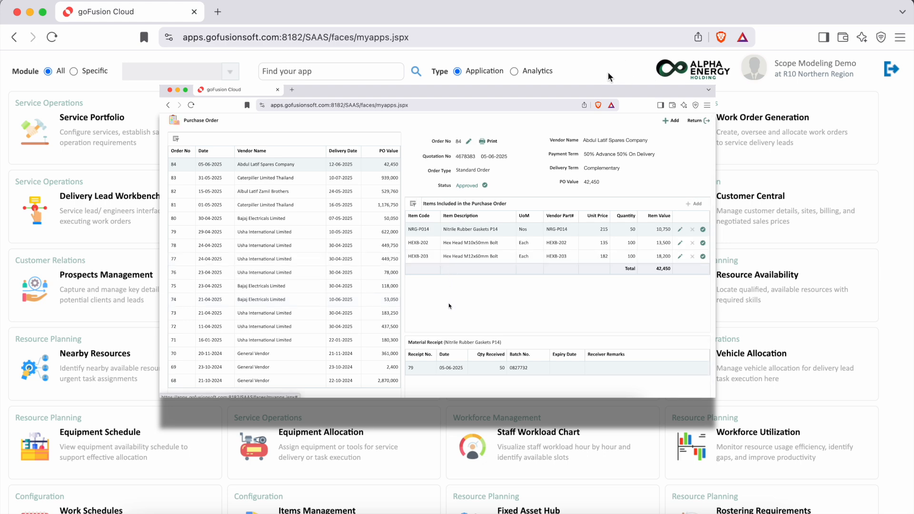
Step: Review the most recent purchase order for Abdul Latif Spares Company in Purchase Order, then return to the app list
scroll(607, 143, down, 1)
scroll(606, 160, down, 7)
click(38, 356)
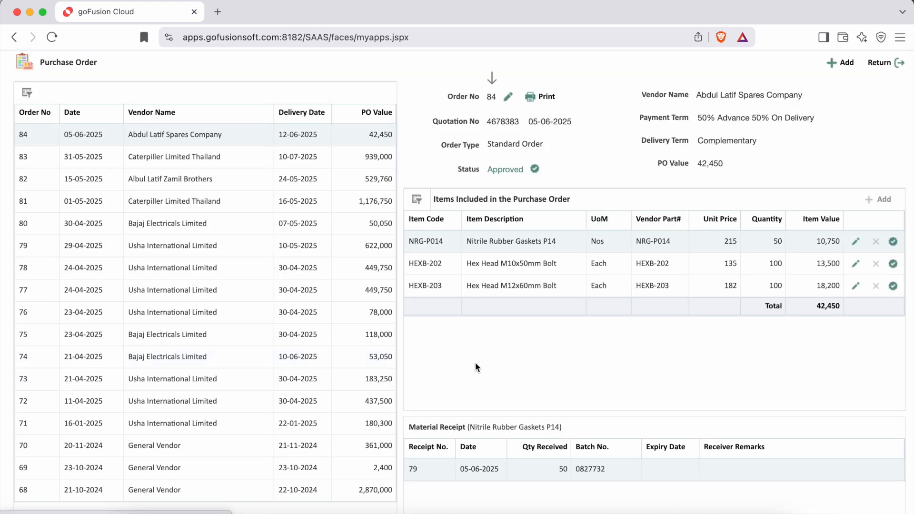
click(886, 65)
Step: Review the order's goods receipt in Receipt Against Order and its booked bill in Receive Bills
click(259, 316)
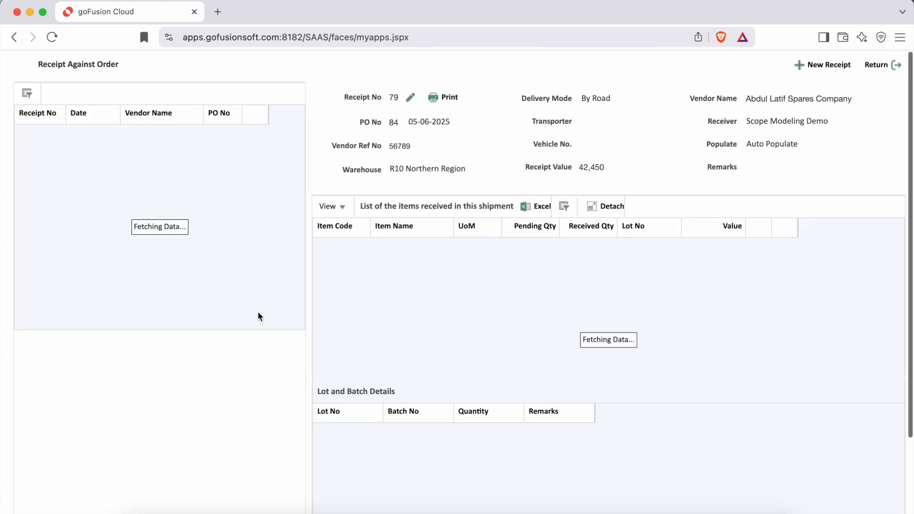
double_click(396, 123)
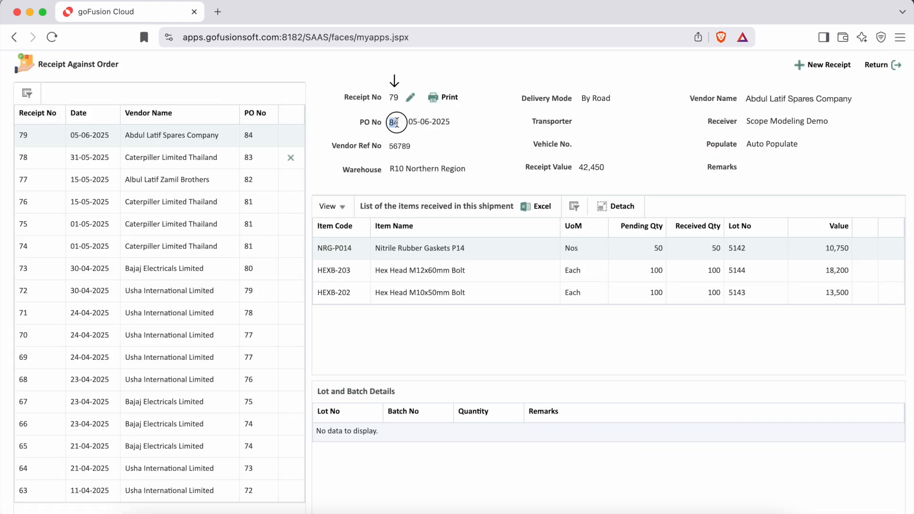
click(883, 64)
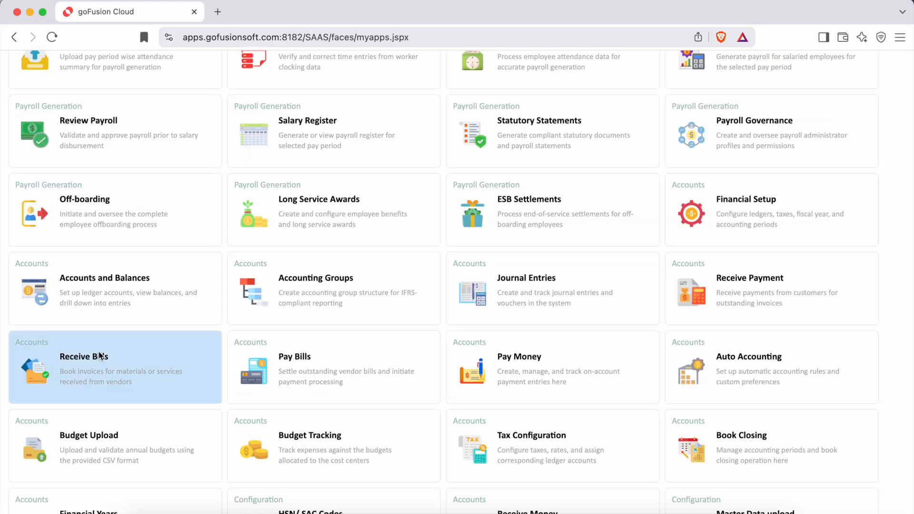
click(100, 355)
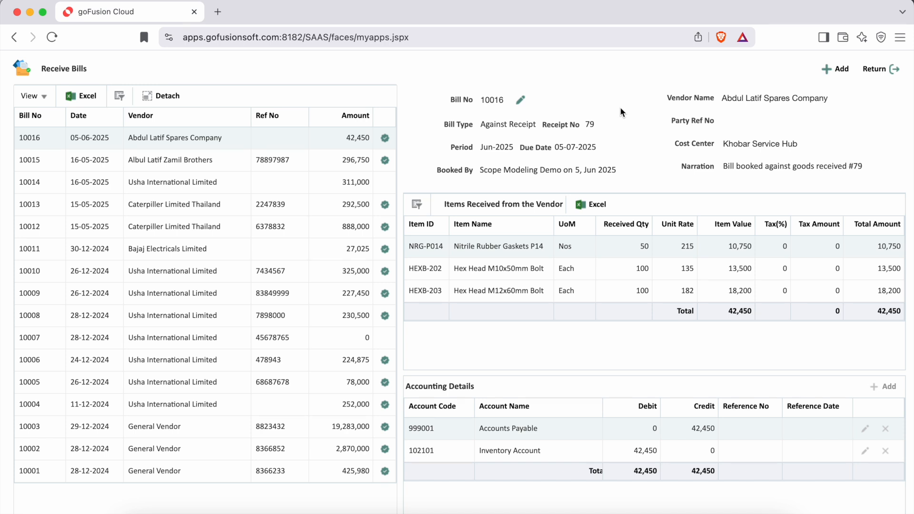
click(884, 67)
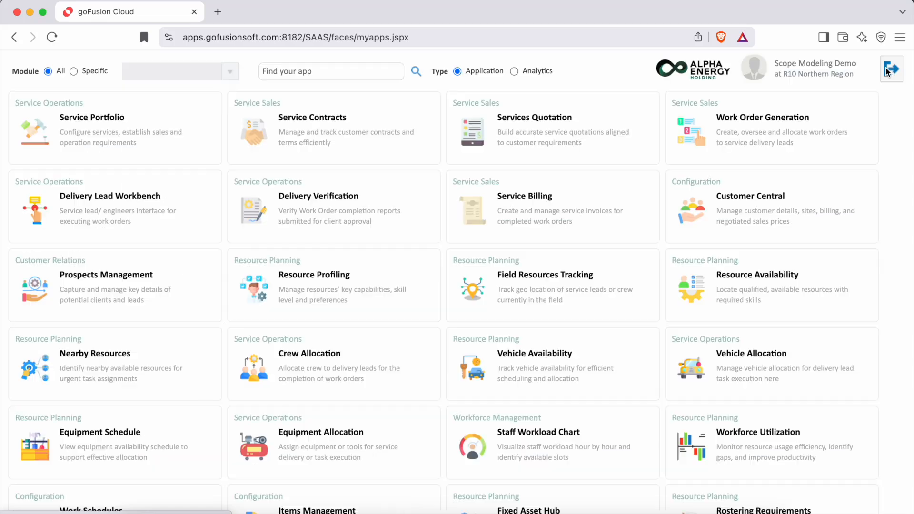
Step: Open Journal Entries and start a new journal entry
scroll(706, 259, down, 10)
scroll(706, 257, down, 15)
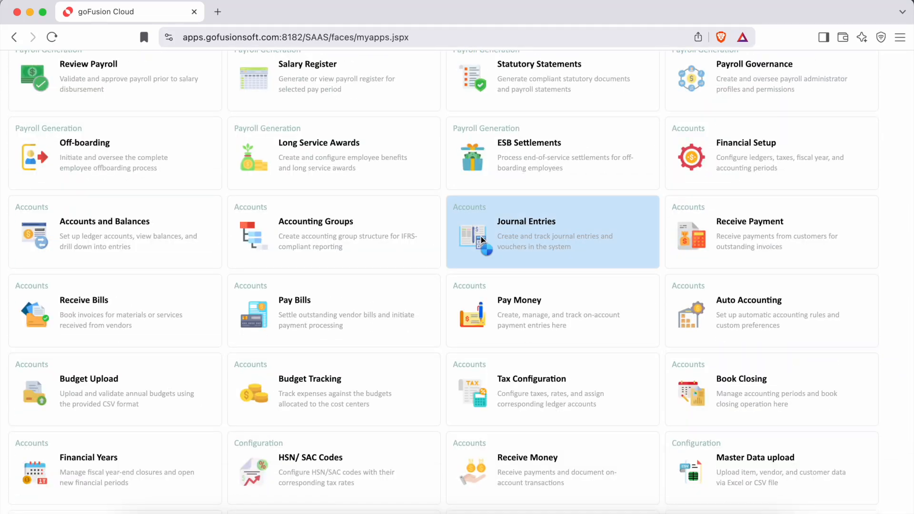
click(480, 236)
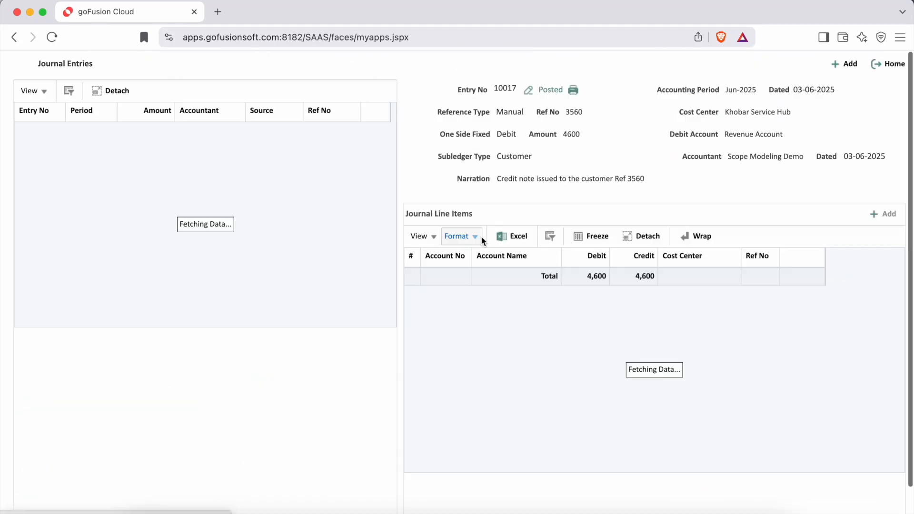
click(842, 64)
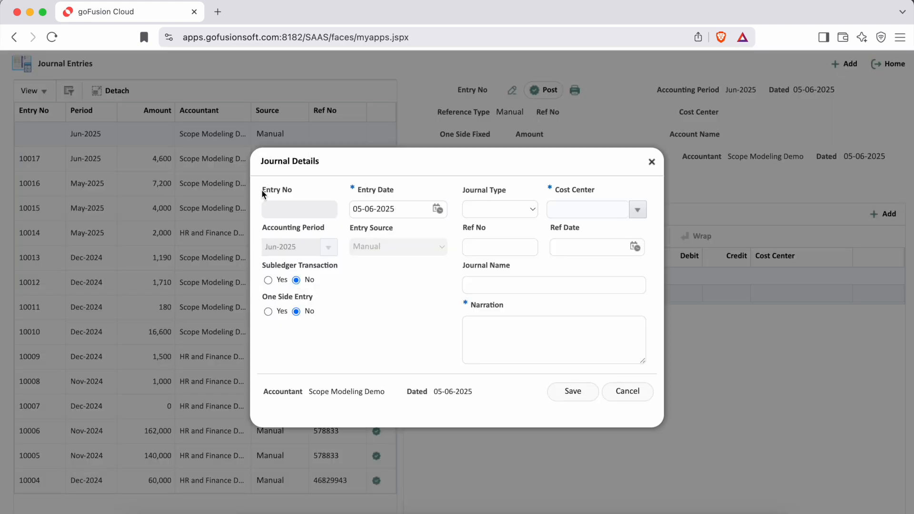
drag(262, 190, 293, 194)
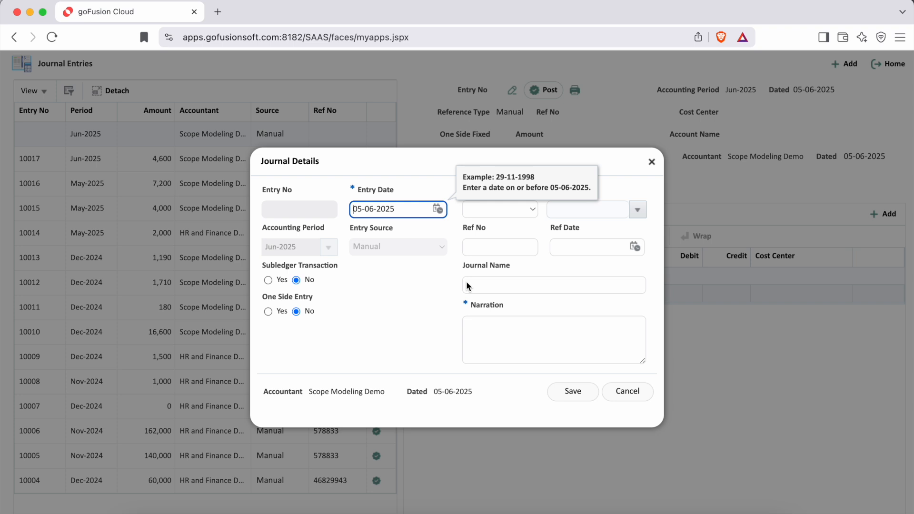
click(456, 294)
drag(262, 228, 326, 233)
drag(352, 189, 401, 190)
click(303, 261)
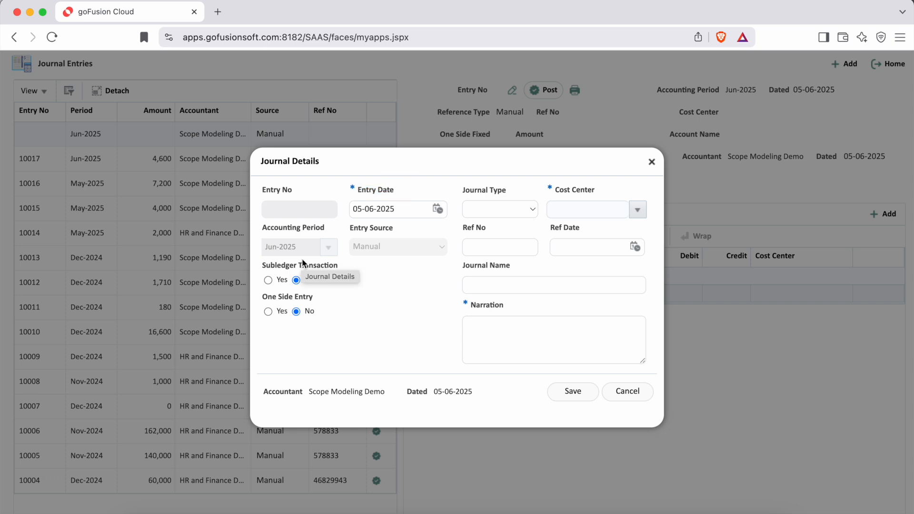
Step: Mark the journal entry as a subledger transaction with Vendor as the subledger type
drag(262, 265, 342, 266)
click(268, 281)
click(382, 281)
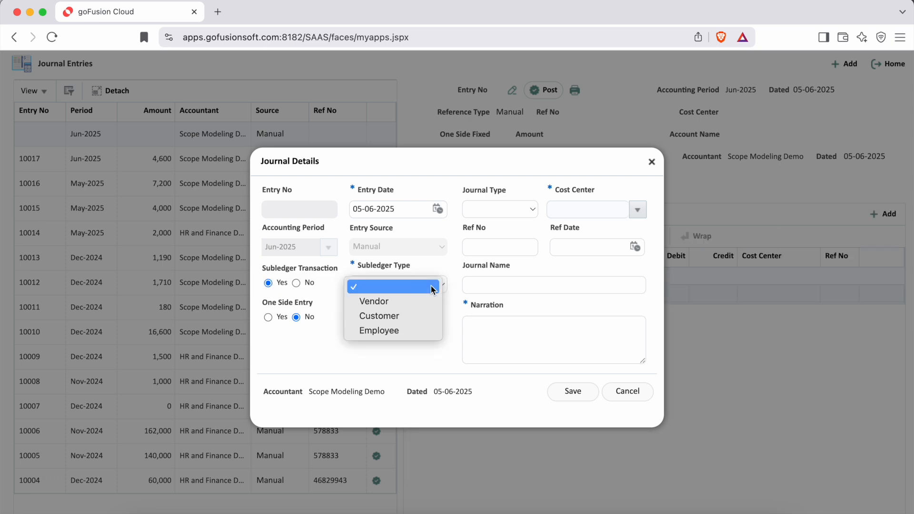
click(408, 302)
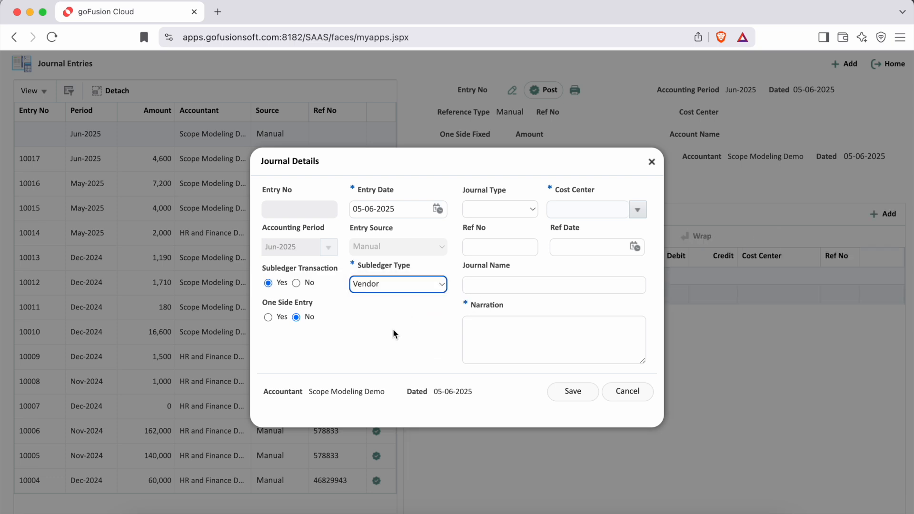
Step: Make it a one side entry with Credit as the fixed side and Purchase Returns as the credit account
click(269, 318)
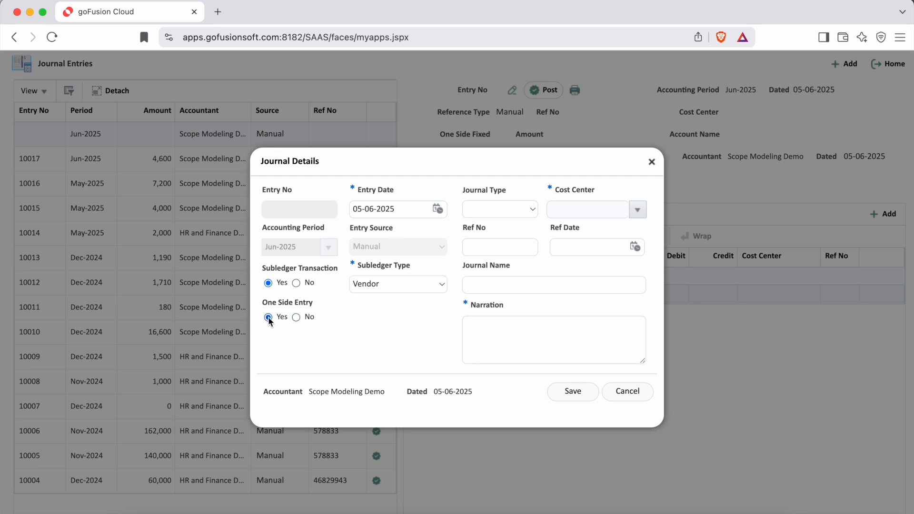
click(415, 323)
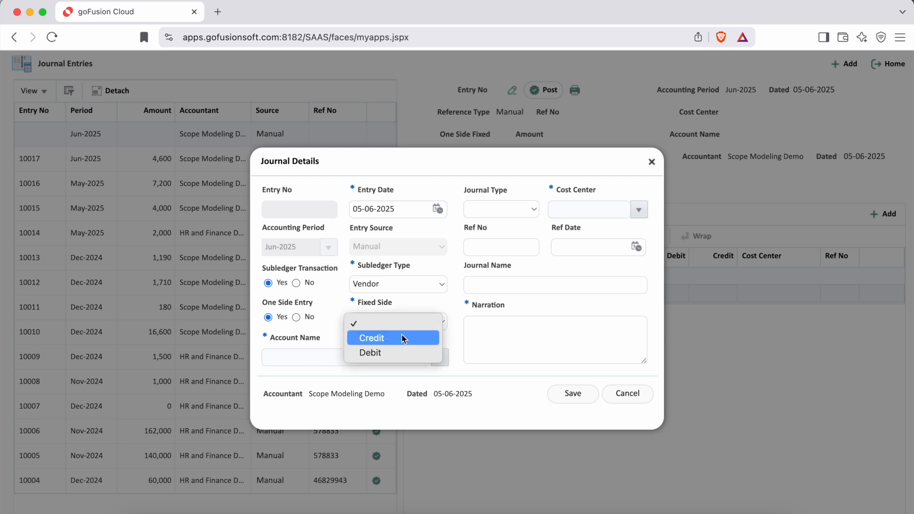
click(380, 336)
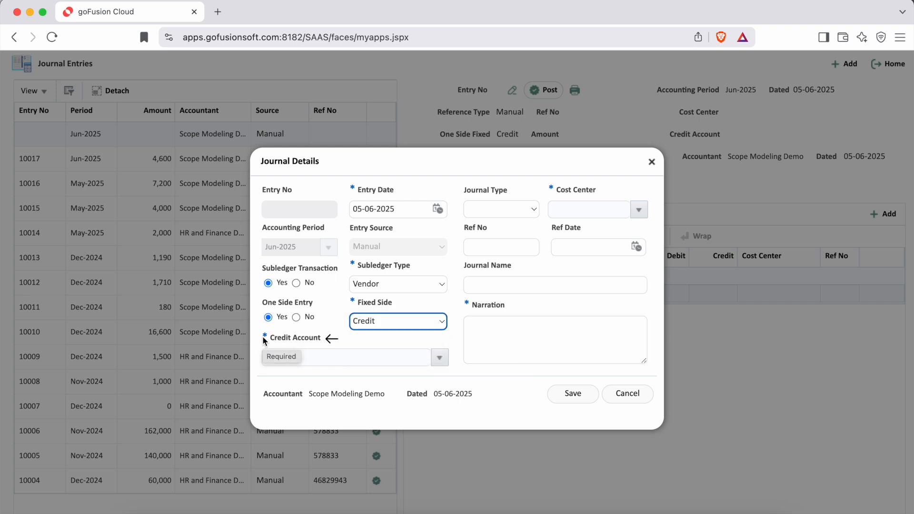
click(439, 360)
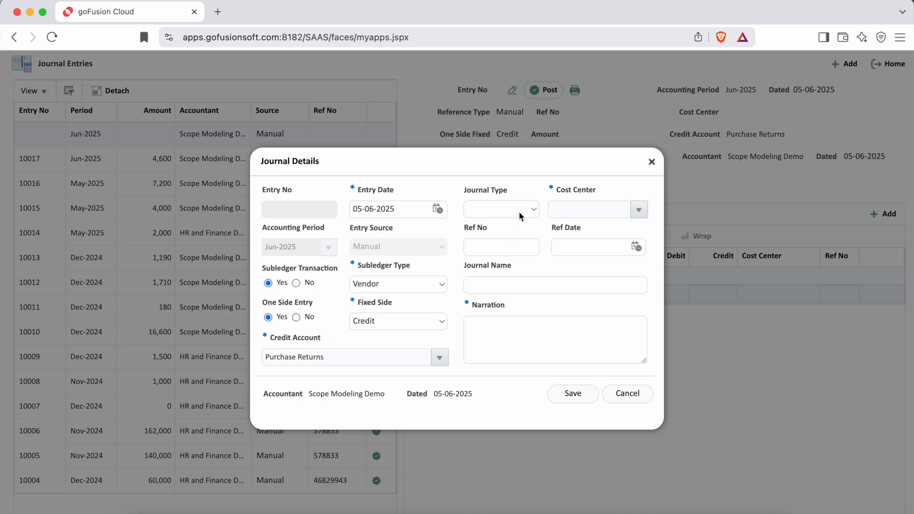
Step: Set the journal type to Debit Note and the cost center to Khobar Service Hub
drag(466, 193, 508, 195)
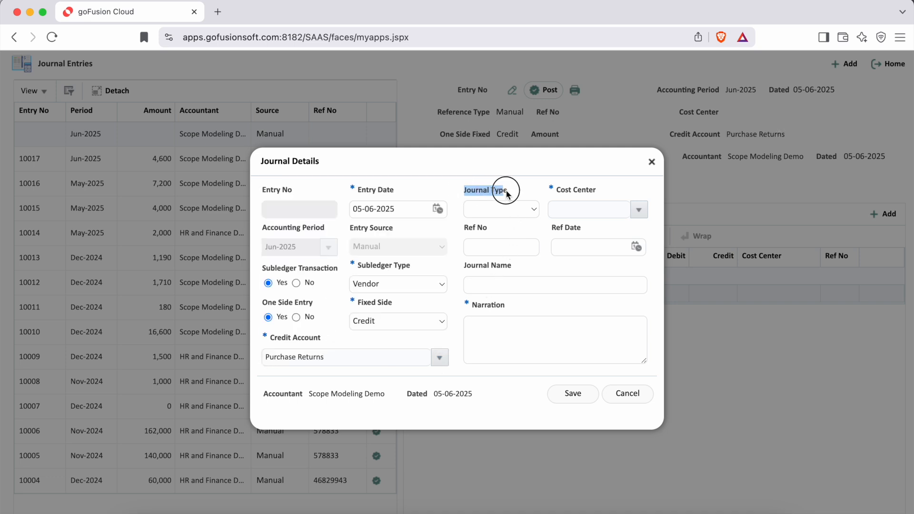
click(533, 211)
click(504, 314)
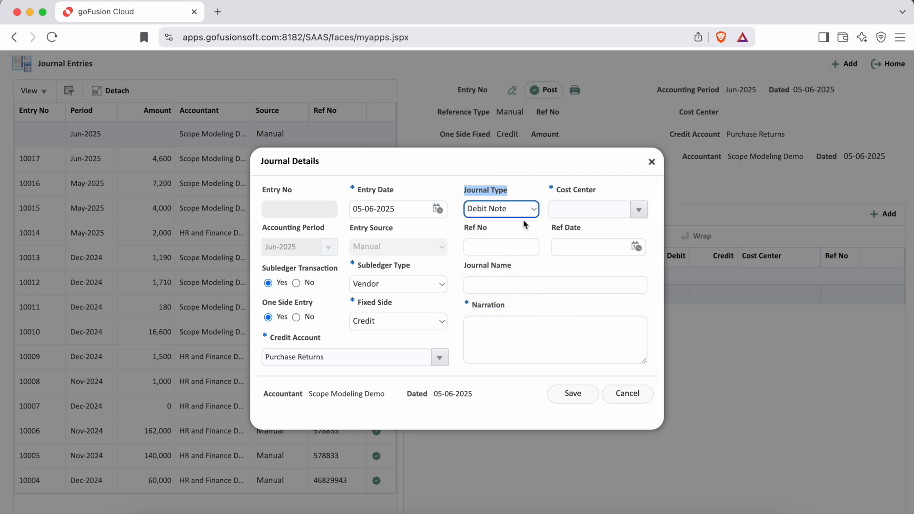
click(531, 190)
drag(546, 188, 593, 189)
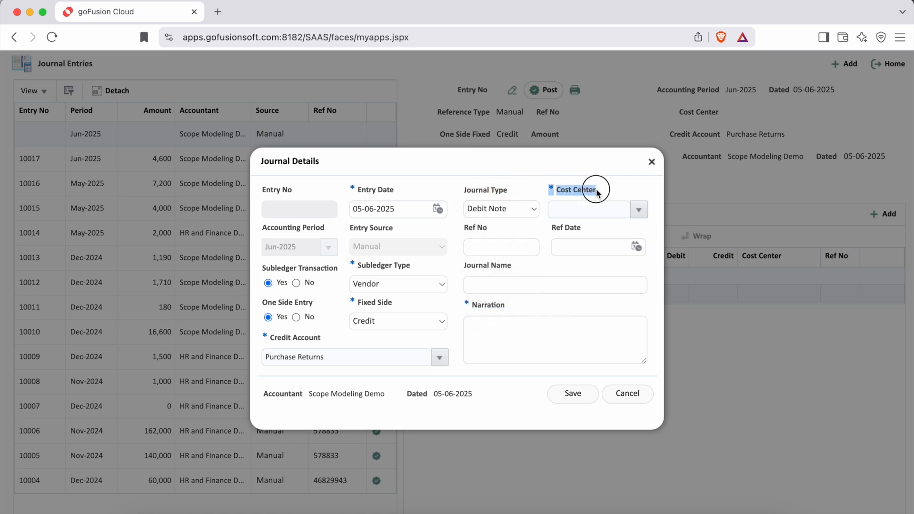
click(638, 209)
click(624, 239)
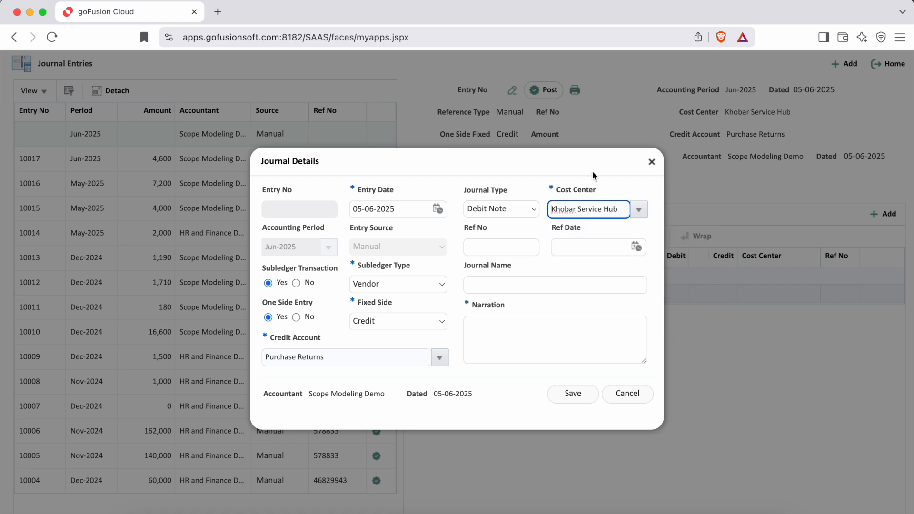
Step: Enter reference number 7663003 and a narration reading "Debit note issued against" plus the purchase order number, and save the journal details
click(494, 250)
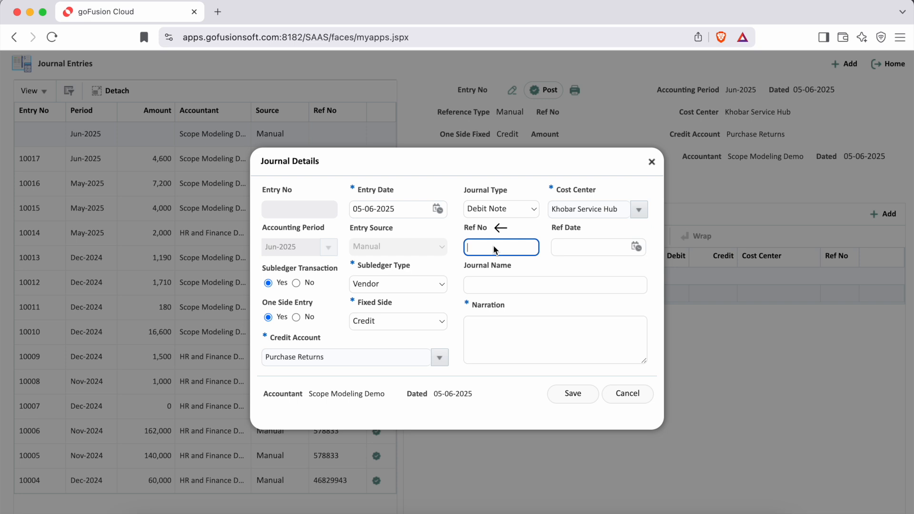
text(7663003)
click(507, 282)
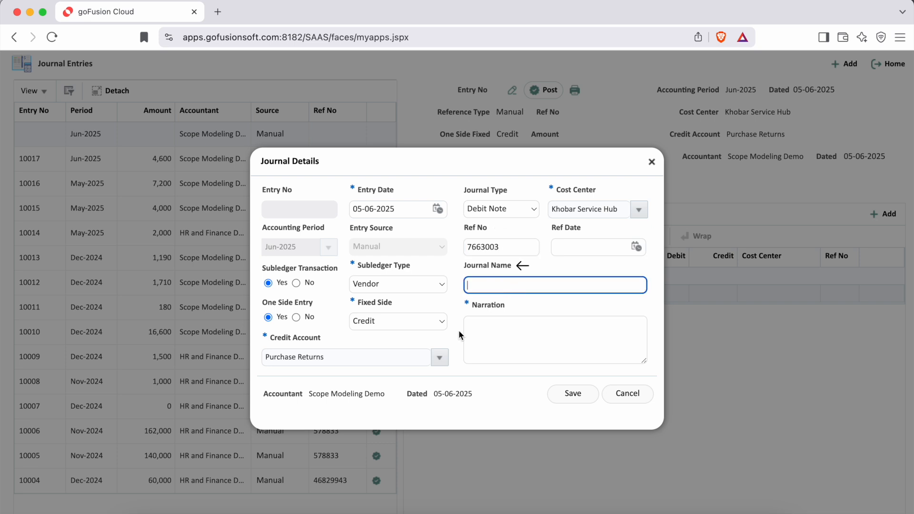
click(447, 338)
click(491, 332)
text(Debit note issued against PO#84)
click(567, 396)
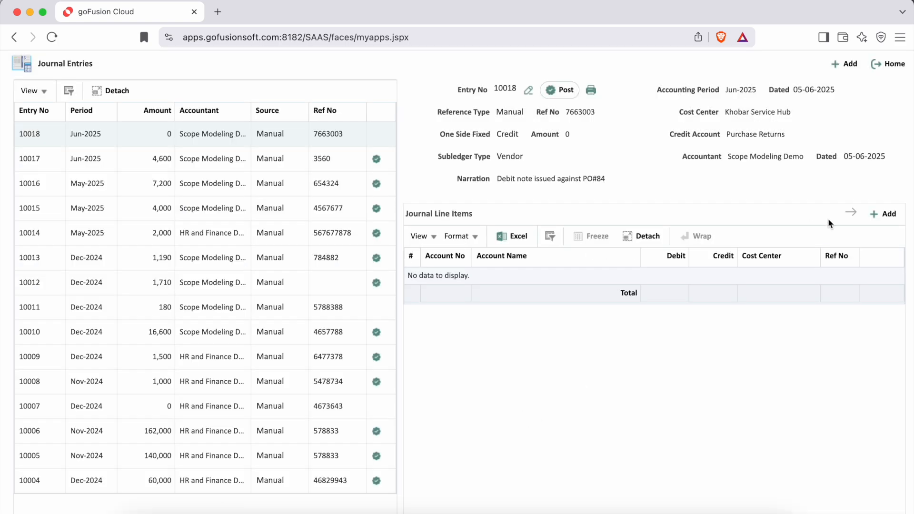
Step: Add a line item to the journal entry and check its prefilled account, cost center and reference number
click(883, 214)
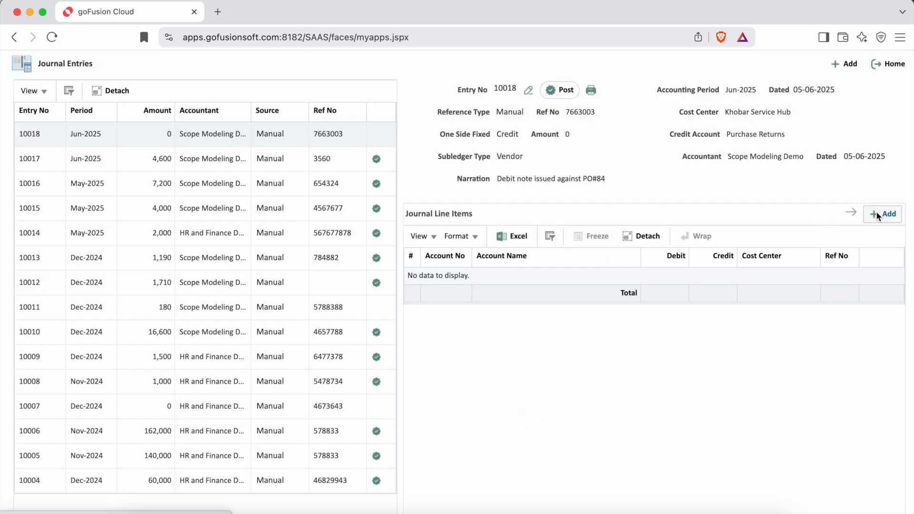
drag(311, 203, 306, 221)
click(418, 202)
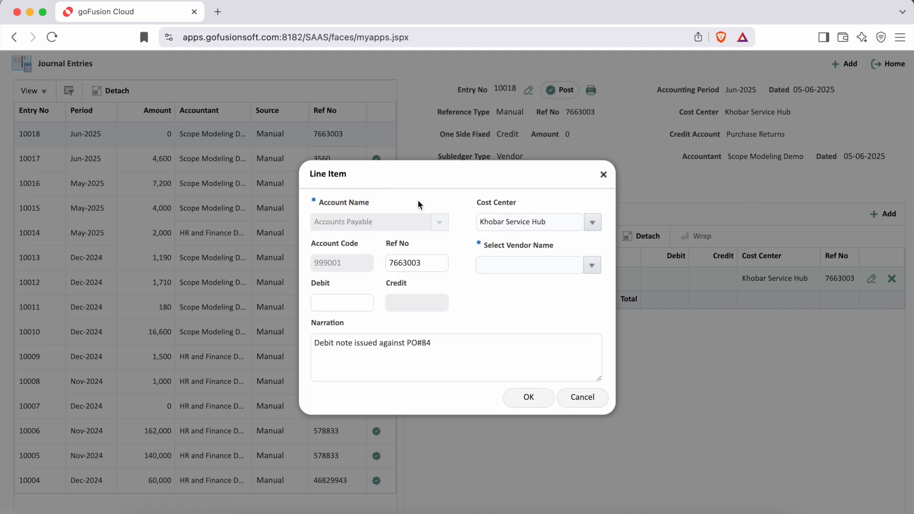
drag(379, 222, 316, 219)
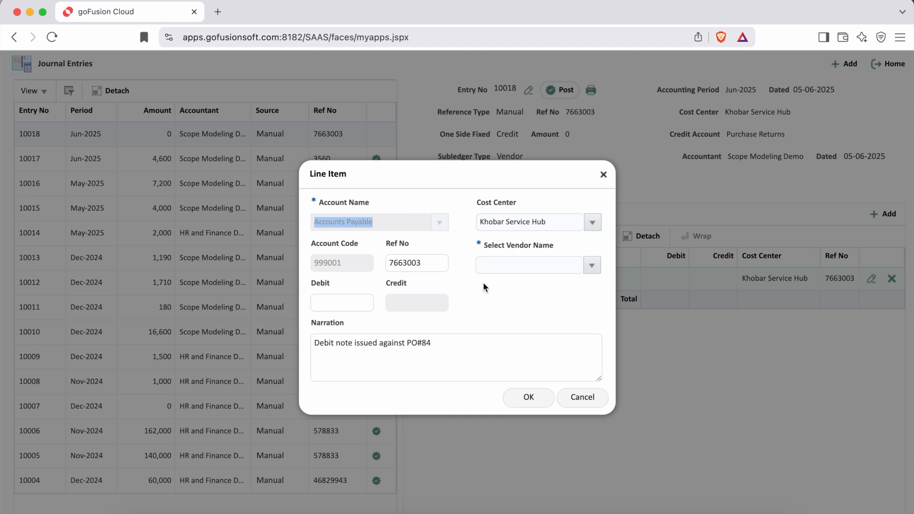
click(483, 206)
drag(483, 206, 522, 205)
click(534, 197)
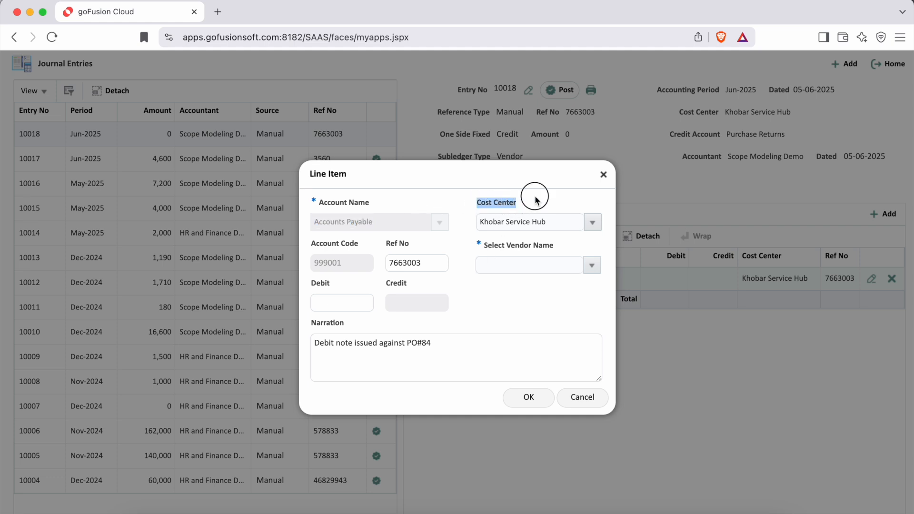
drag(426, 266, 387, 261)
click(465, 245)
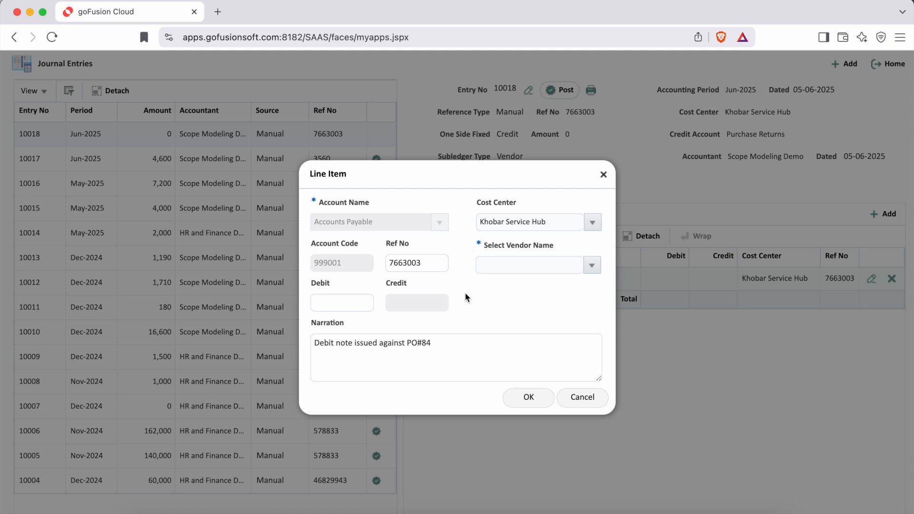
Step: Search the vendors for "Abdul" and assign Abdul Latif Spares Company to the line item
click(592, 265)
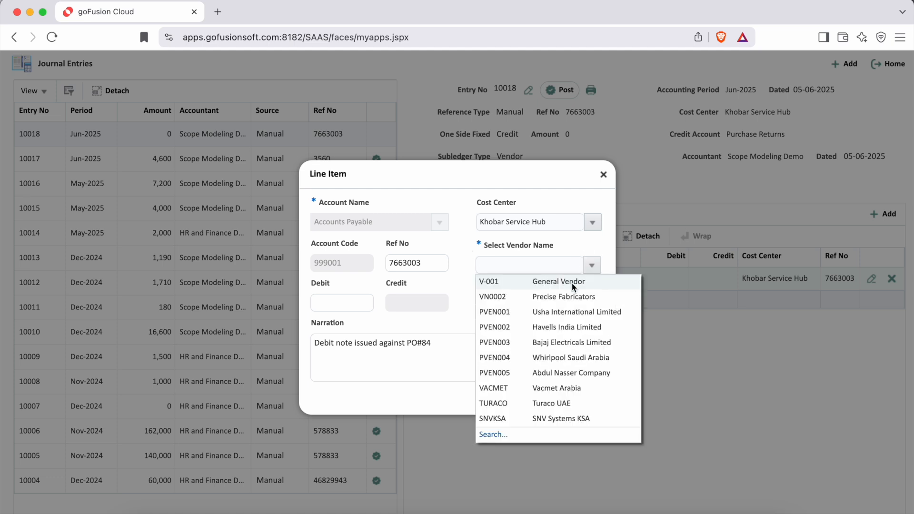
click(493, 434)
click(423, 171)
text(Abdul)
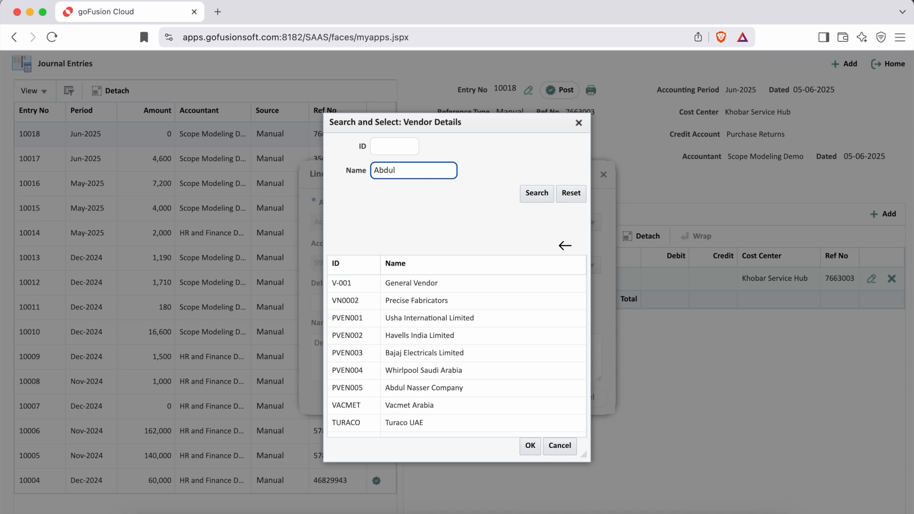
key(Return)
click(461, 305)
double_click(461, 306)
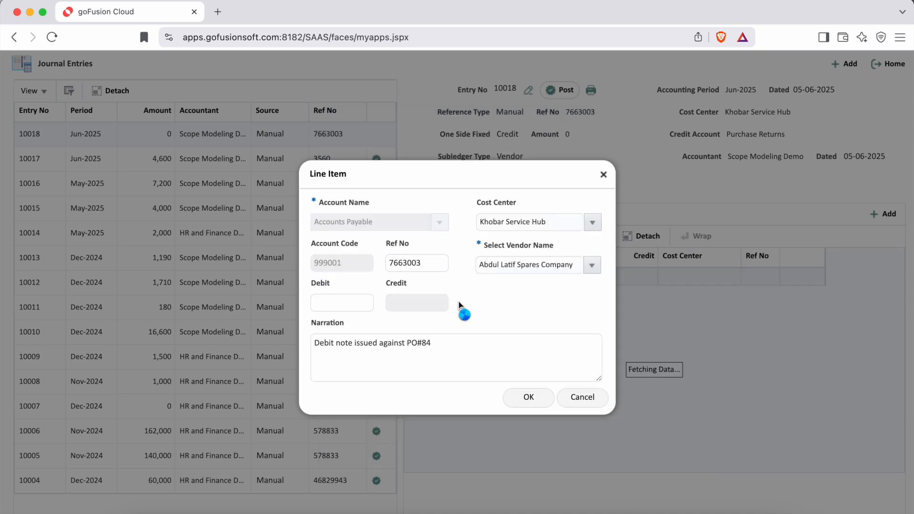
Step: Set the line item's debit amount to 5000 and confirm the line item
click(353, 307)
text(5000)
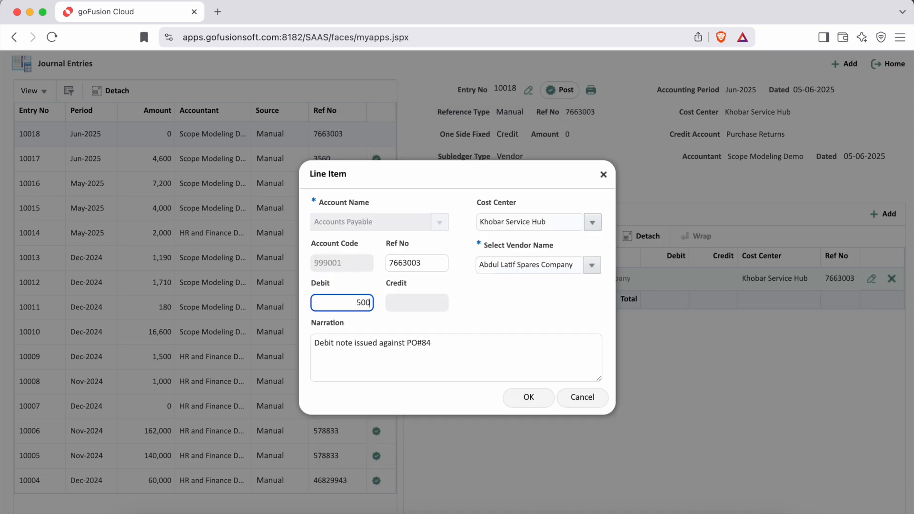
click(500, 304)
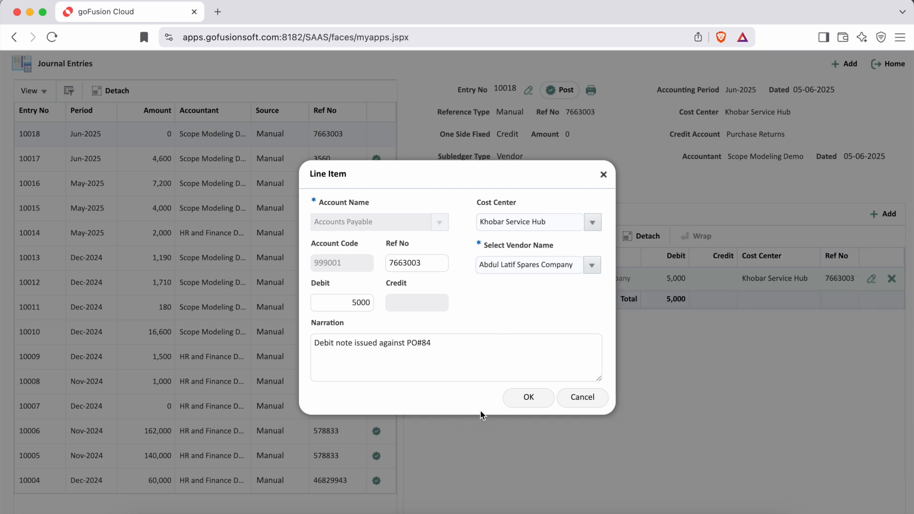
click(531, 400)
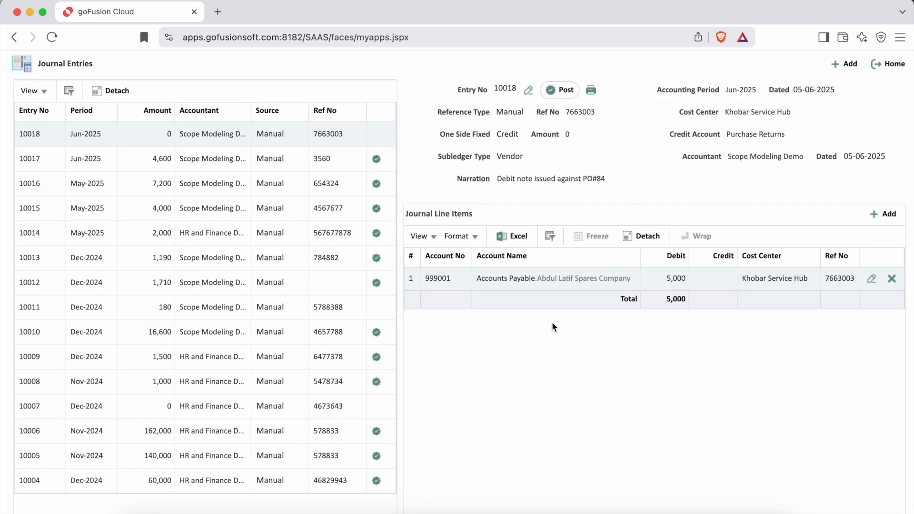
Step: Post the debit note journal entry and close the information message
drag(454, 90, 516, 90)
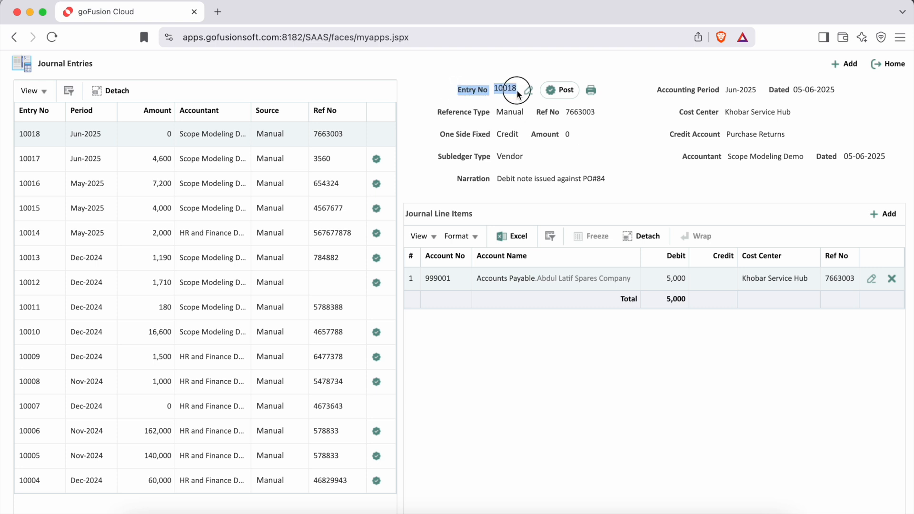
click(620, 162)
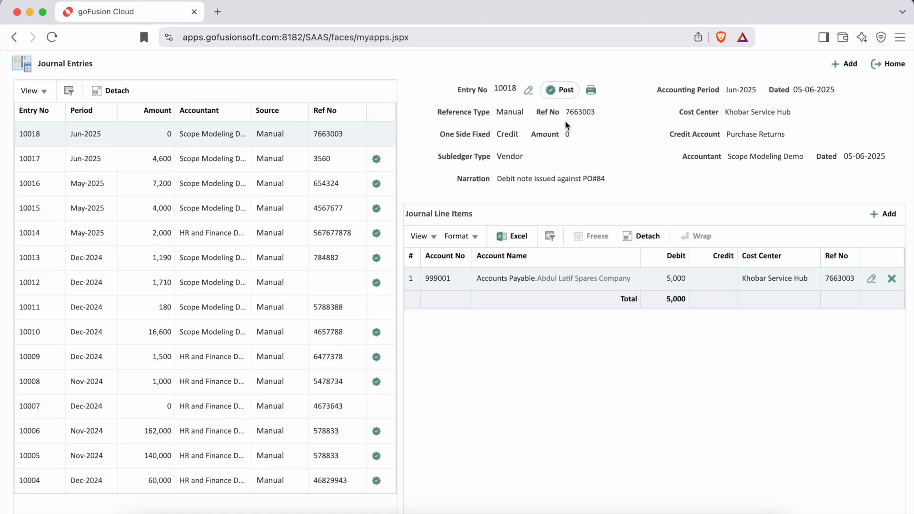
click(563, 92)
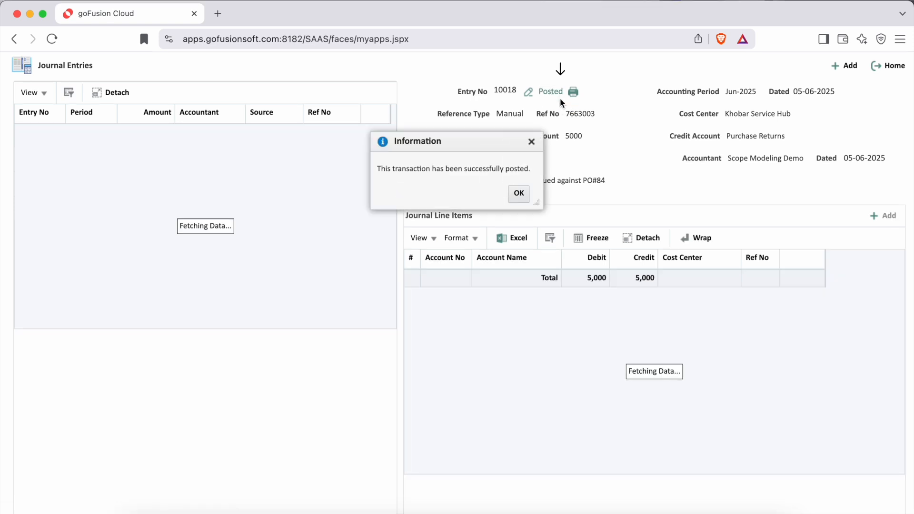
click(519, 193)
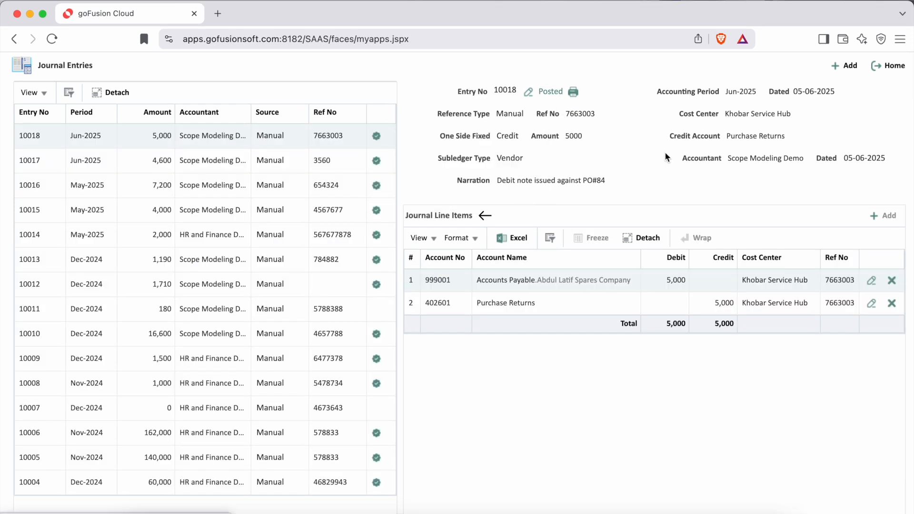